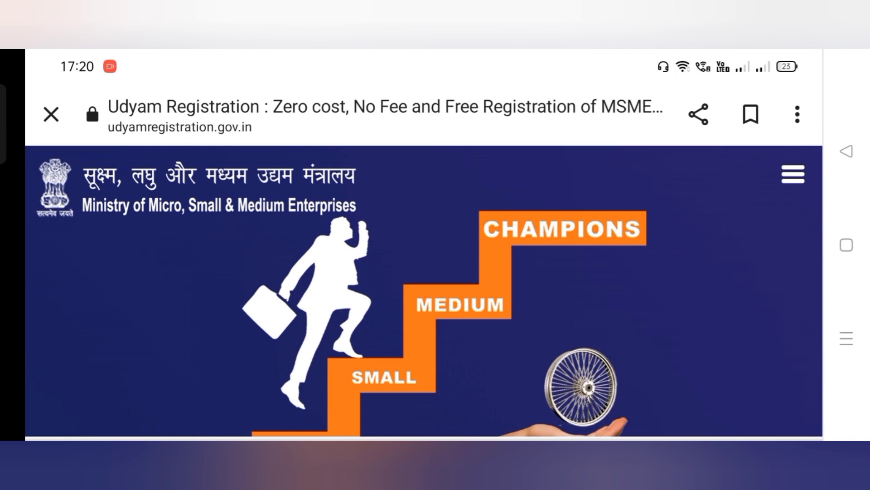
# Examine the Udyam Registration home page down to the registration options for new entrepreneurs and existing UAM holders
pyautogui.scroll(-1, 628, 316)
pyautogui.scroll(1, 628, 316)
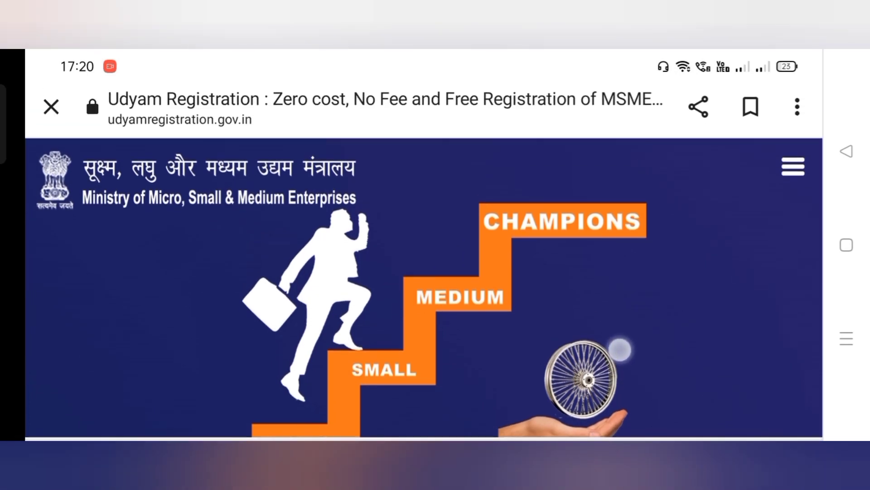
pyautogui.scroll(-1, 638, 314)
pyautogui.scroll(-1, 638, 314)
pyautogui.scroll(2, 621, 381)
pyautogui.scroll(-5, 621, 381)
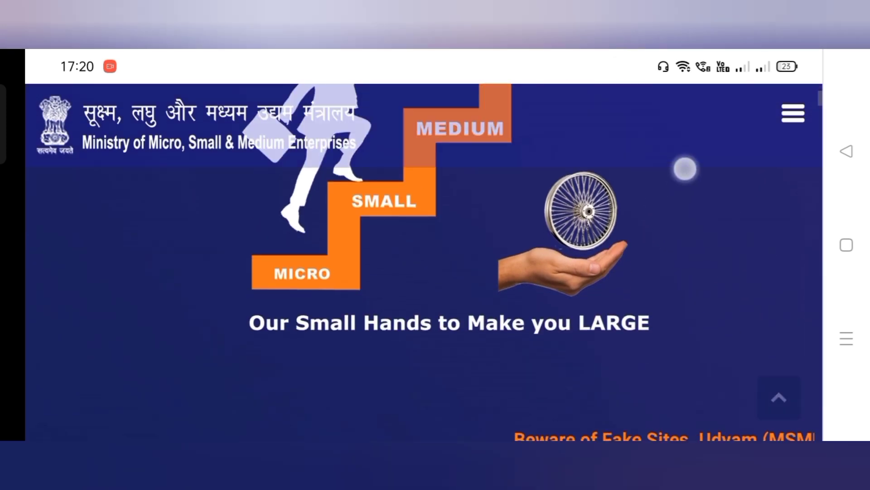
pyautogui.scroll(-5, 608, 346)
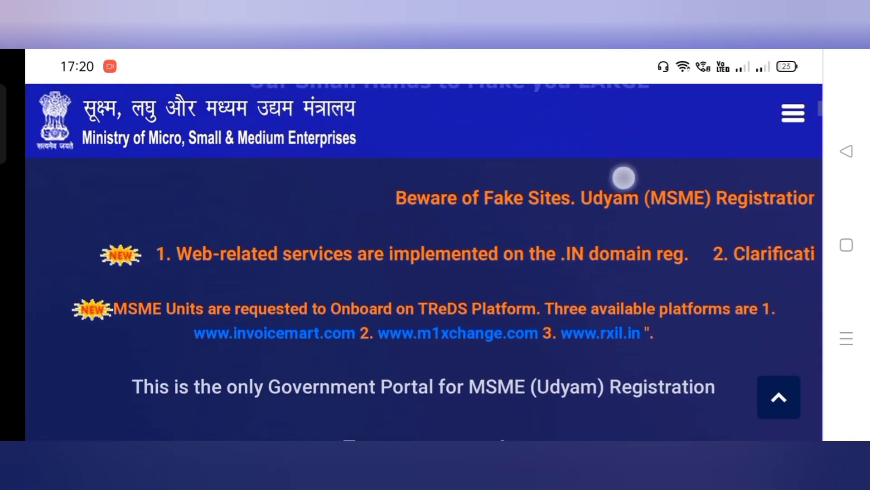
pyautogui.scroll(-5, 627, 200)
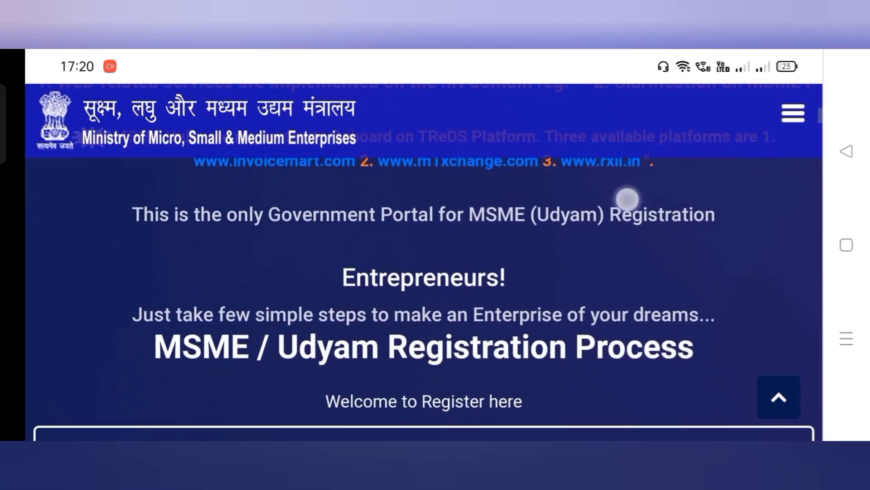
pyautogui.scroll(-3, 615, 169)
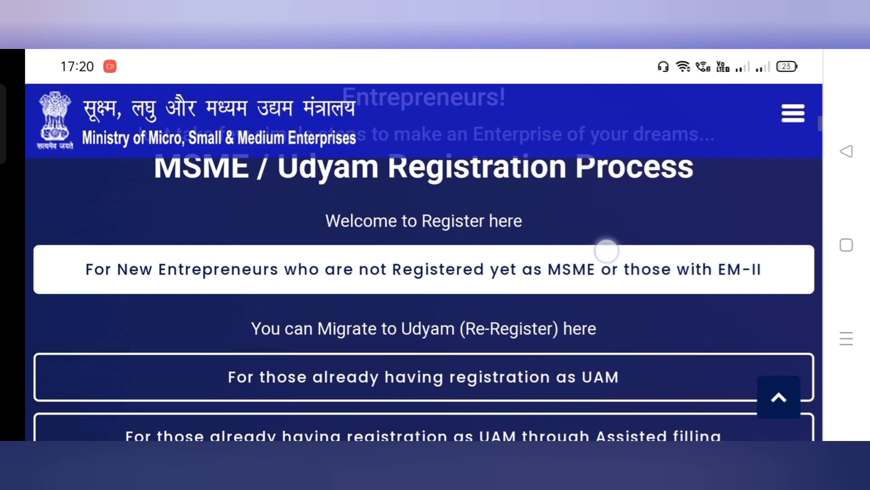
pyautogui.scroll(2, 600, 251)
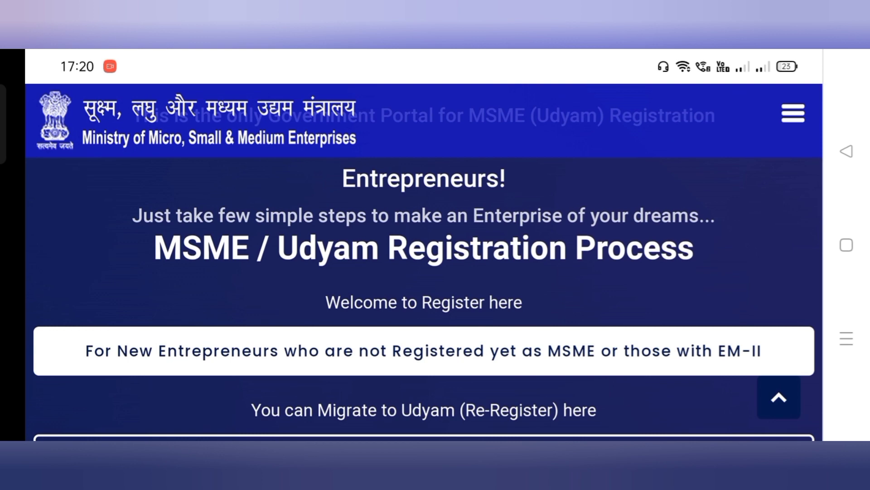
pyautogui.scroll(-2, 657, 322)
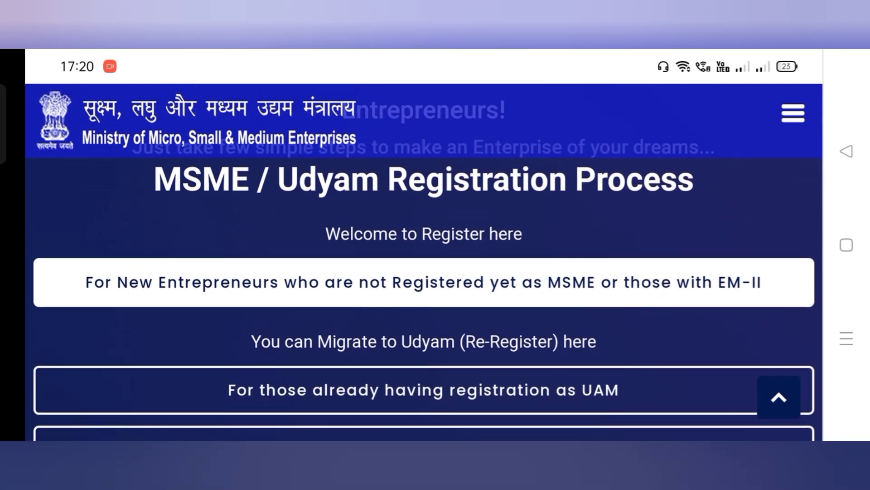
pyautogui.scroll(-1, 686, 335)
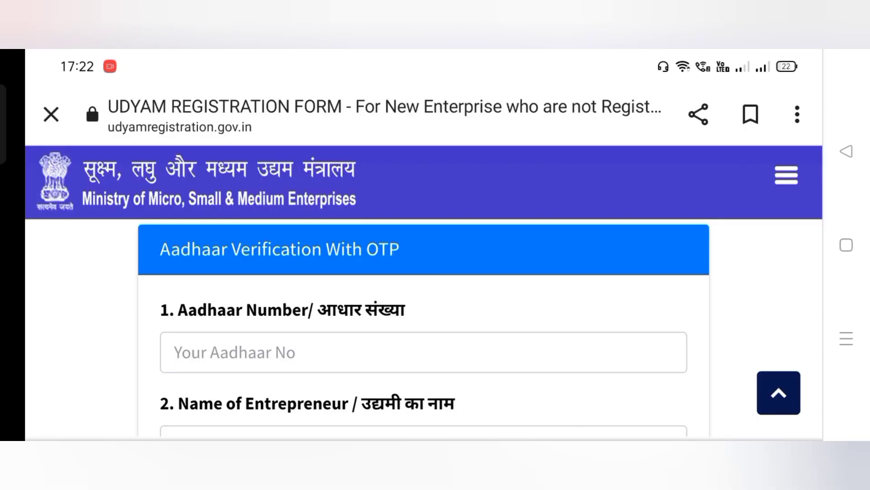
# Review the Aadhaar Verification With OTP form, from the Aadhaar number and name fields to the notes, consent text and OTP option
pyautogui.scroll(-2, 639, 346)
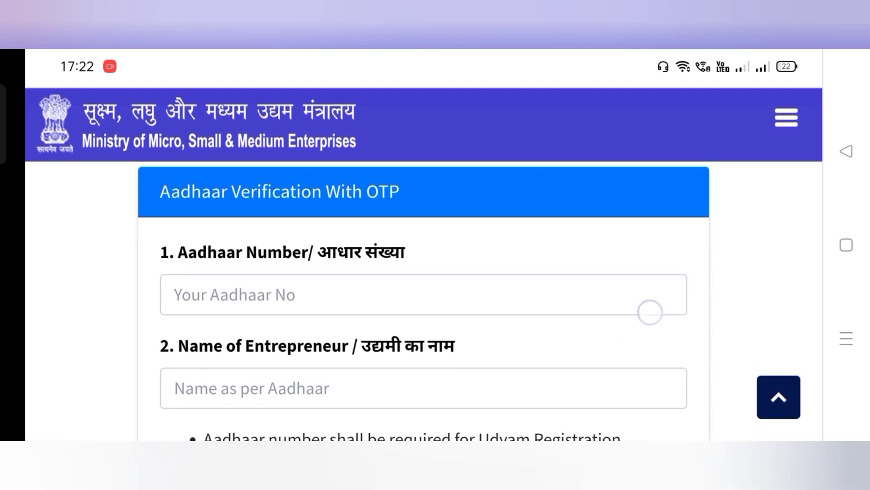
pyautogui.scroll(-2, 643, 330)
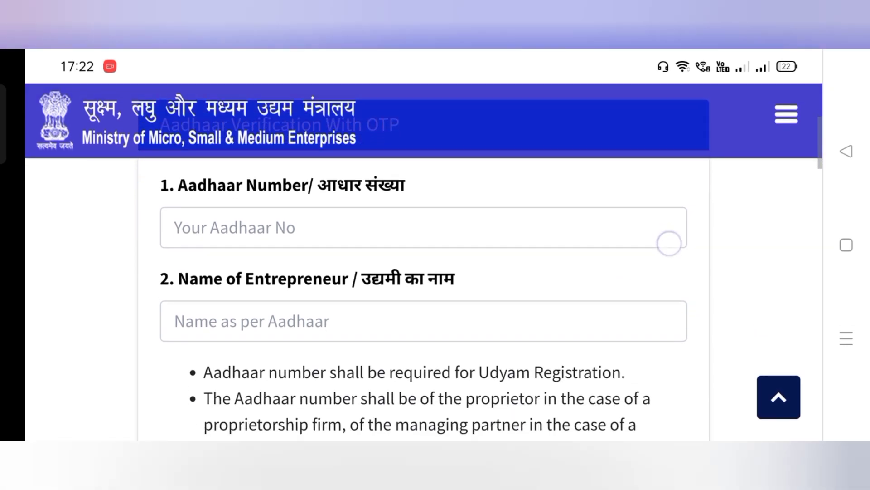
pyautogui.scroll(-1, 669, 244)
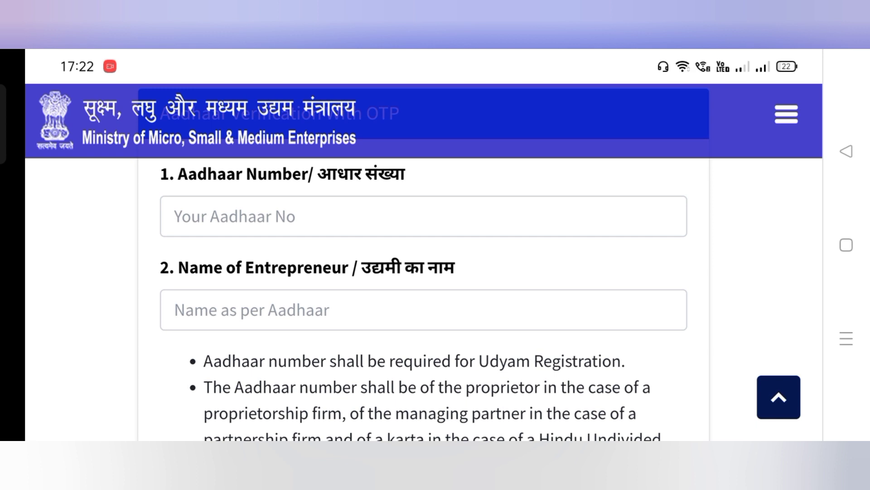
pyautogui.scroll(-1, 602, 342)
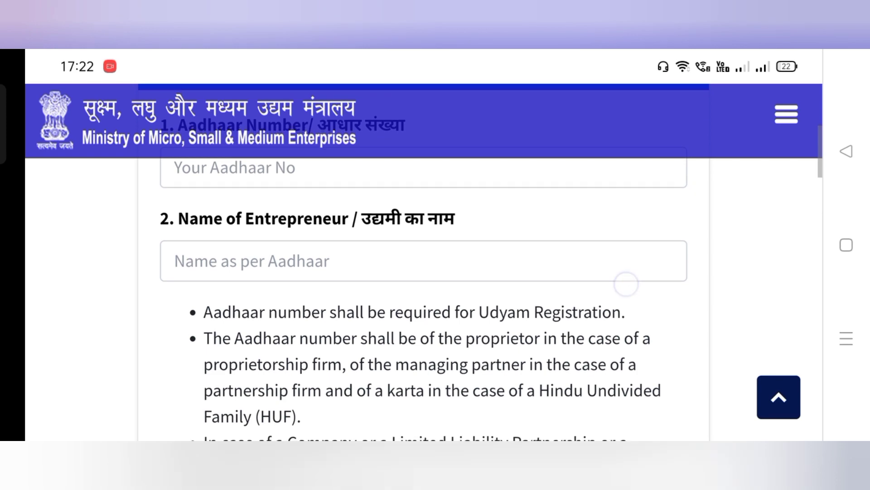
pyautogui.scroll(-5, 613, 235)
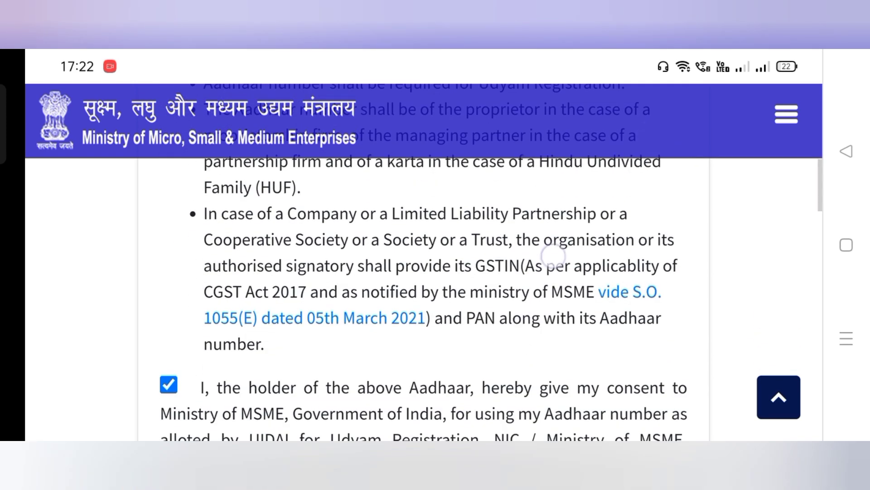
pyautogui.scroll(-4, 553, 268)
pyautogui.scroll(-3, 452, 379)
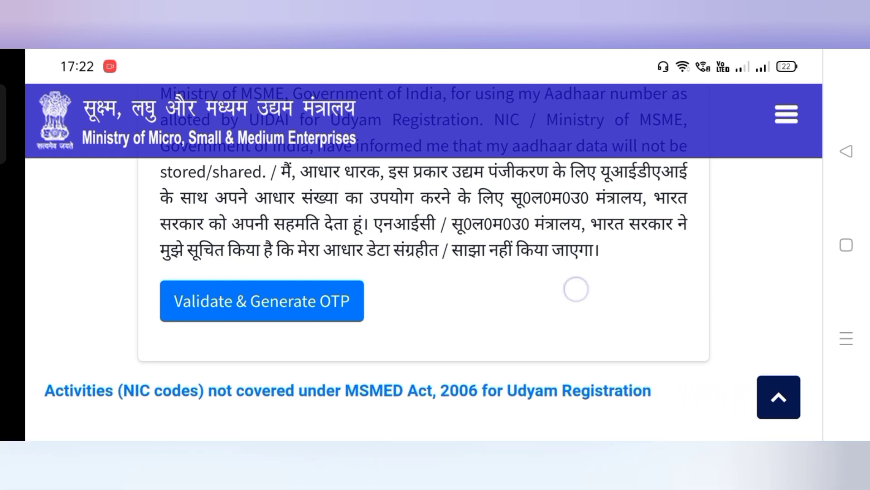
pyautogui.scroll(2, 580, 347)
pyautogui.scroll(-1, 580, 347)
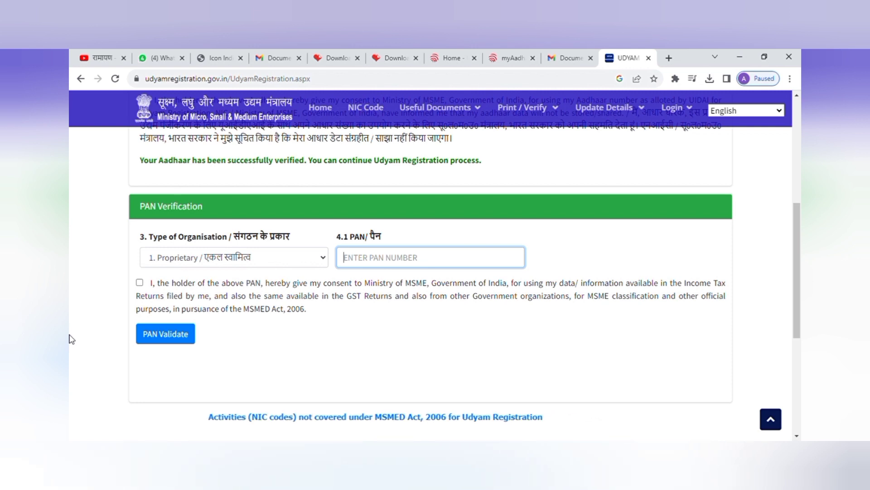
# Go through the organisation type and PAN fields in PAN Verification and tick the PAN holder's consent
pyautogui.click(325, 258)
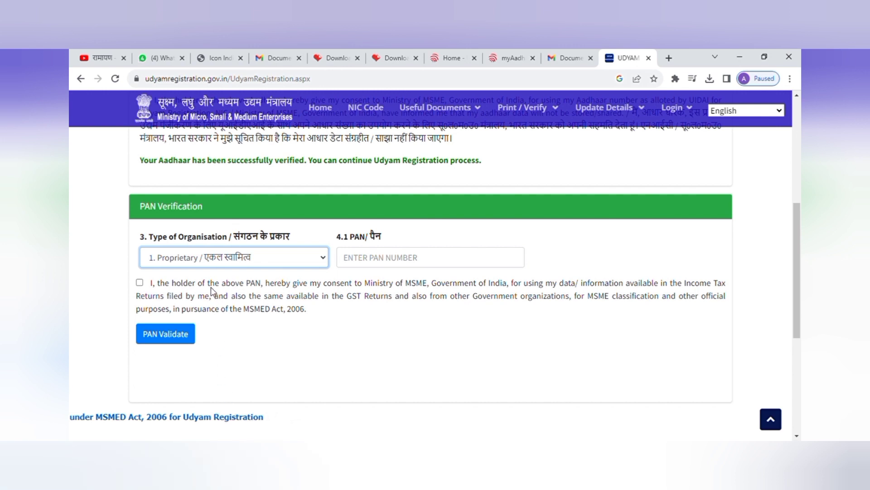
pyautogui.click(377, 258)
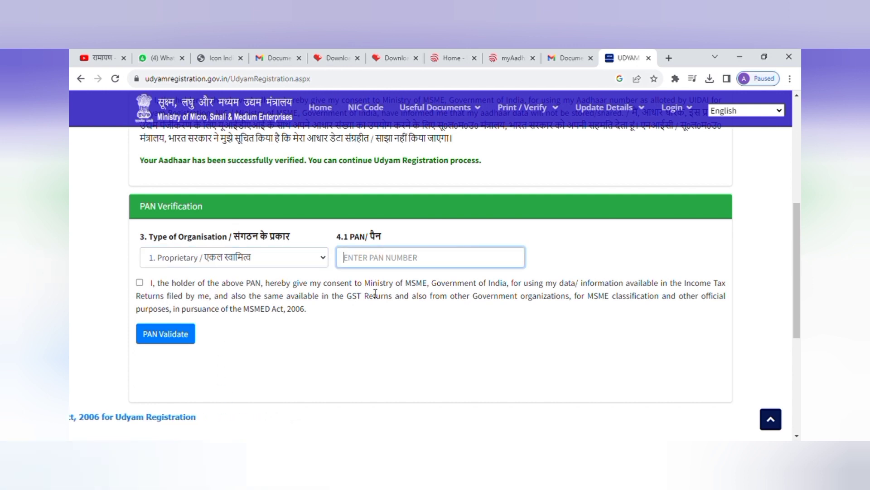
pyautogui.click(139, 283)
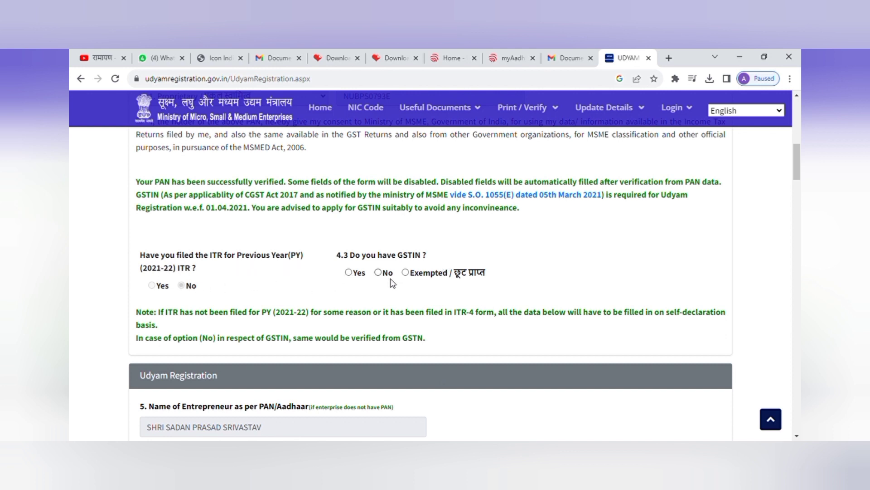
# Answer Yes to having a GSTIN and go to the entrepreneur's mobile number and email fields
pyautogui.click(349, 273)
pyautogui.scroll(-2, 399, 295)
pyautogui.scroll(-3, 272, 276)
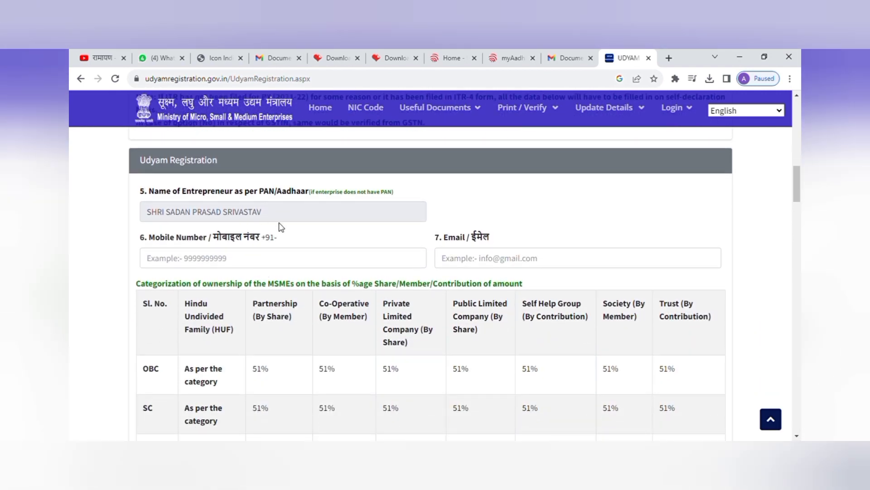
pyautogui.scroll(-1, 277, 226)
pyautogui.click(203, 207)
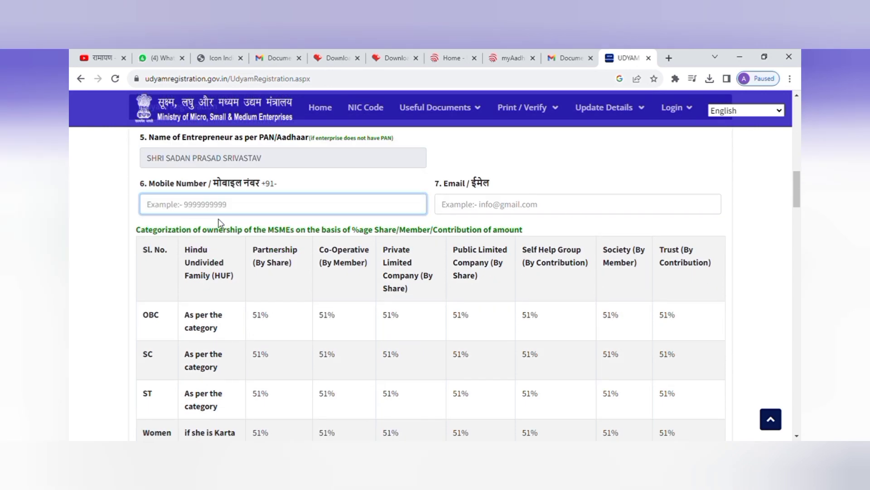
pyautogui.click(481, 206)
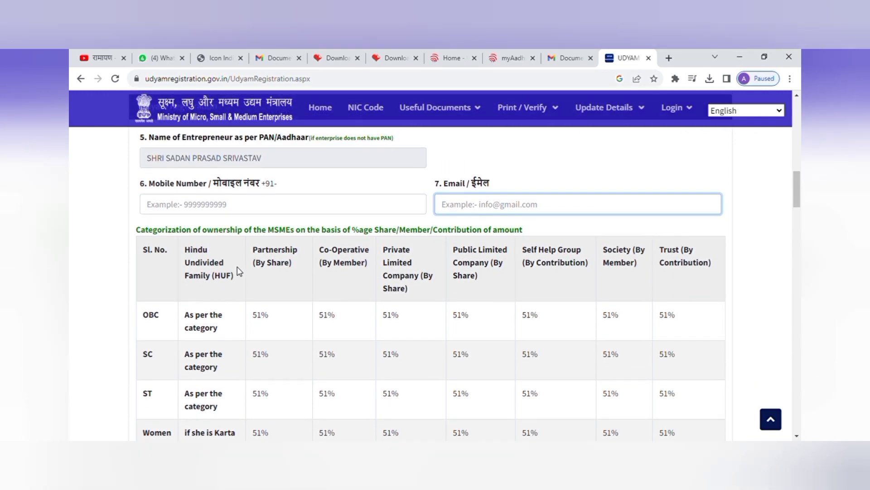
# Set the social category to General, the gender to Male and Specially Abled to No
pyautogui.scroll(-2, 242, 283)
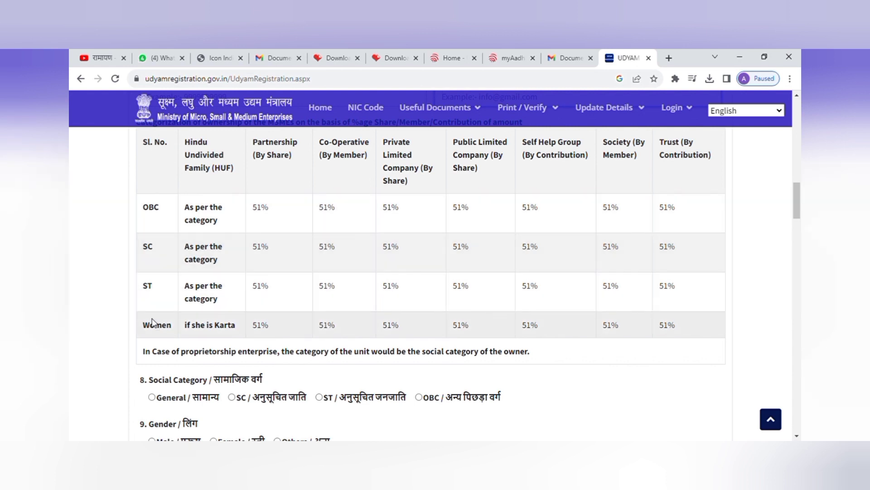
pyautogui.scroll(-3, 218, 285)
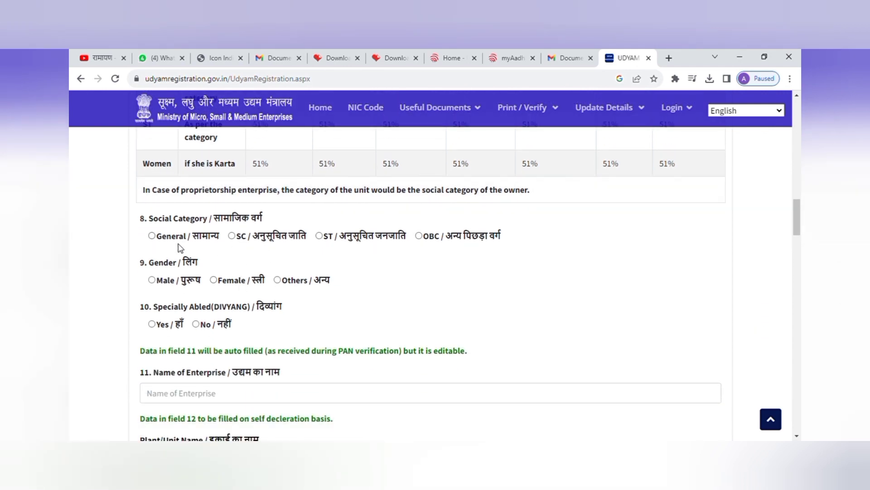
pyautogui.scroll(-1, 180, 247)
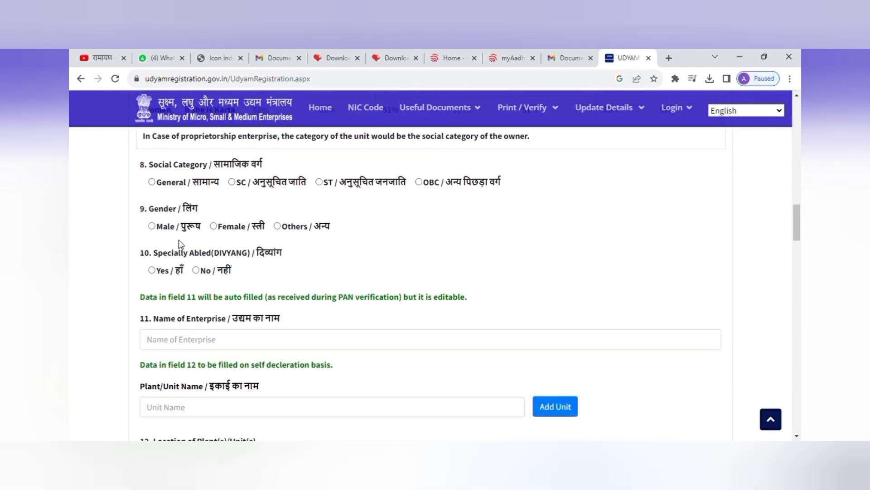
pyautogui.click(151, 182)
pyautogui.click(152, 226)
pyautogui.scroll(-1, 269, 302)
# Go to the Name of Enterprise field, followed by the Plant/Unit Name field
pyautogui.click(202, 291)
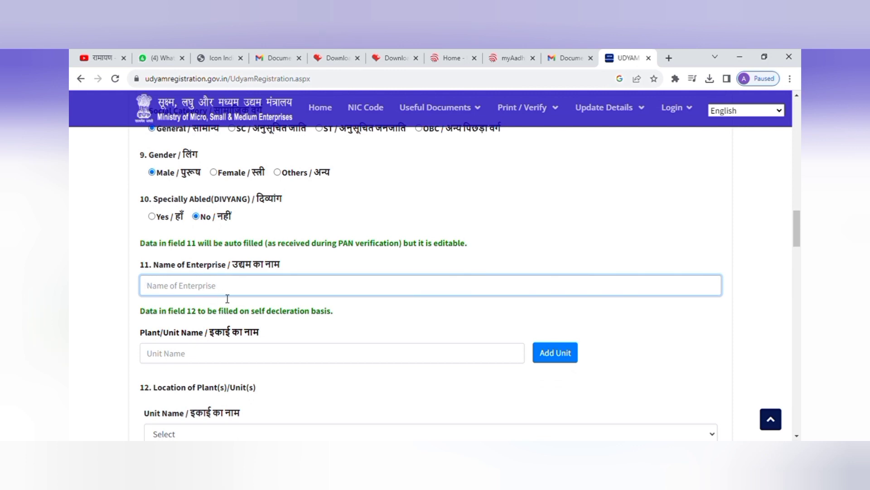
pyautogui.click(214, 363)
pyautogui.scroll(-3, 252, 360)
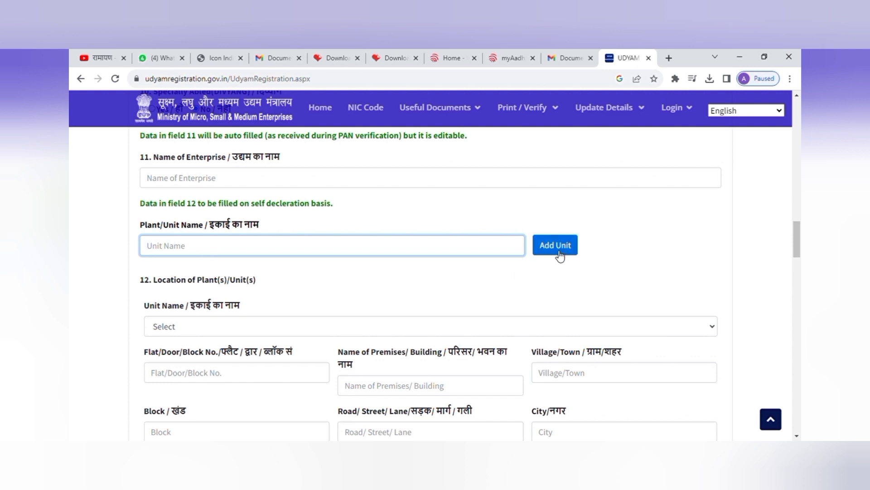
# Go through the plant location section, visiting the unit name list and the Flat/Door/Block No. field
pyautogui.scroll(-2, 291, 295)
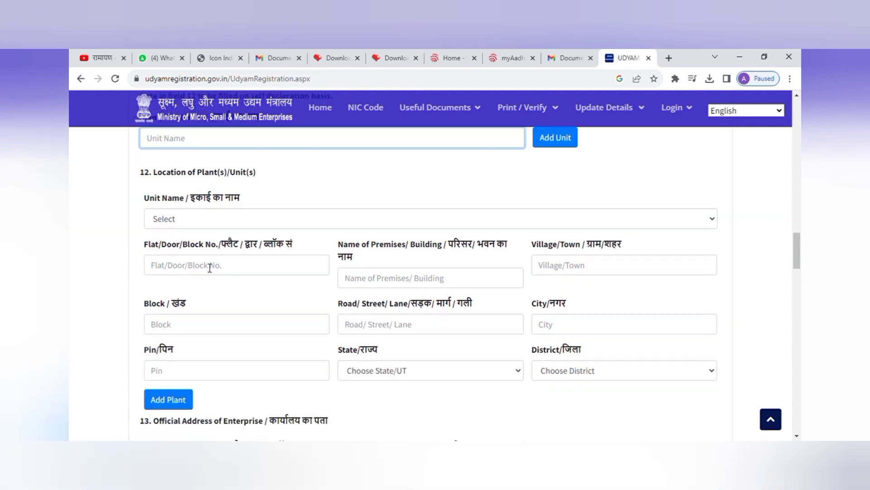
pyautogui.click(215, 223)
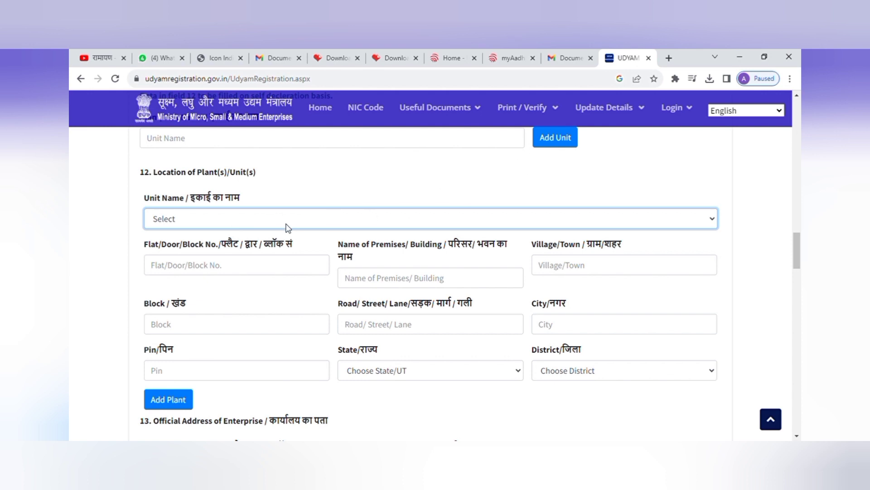
pyautogui.click(233, 267)
pyautogui.scroll(-1, 261, 273)
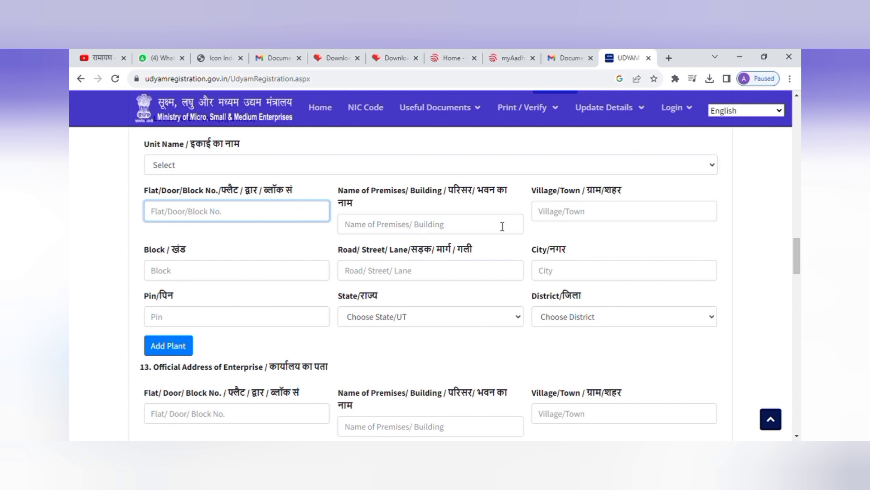
pyautogui.scroll(-1, 287, 300)
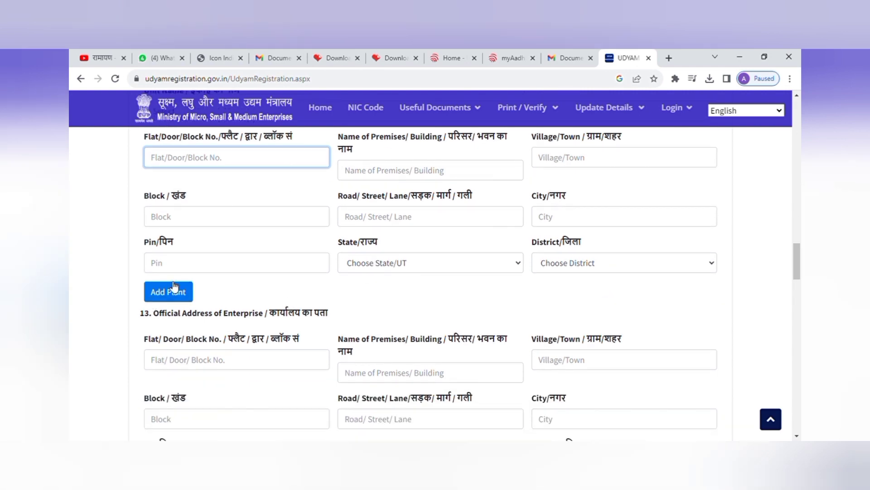
pyautogui.scroll(1, 219, 336)
# Go to the Flat/Door/Block No. field of the enterprise's official address and review the remaining address fields
pyautogui.scroll(-2, 226, 330)
pyautogui.click(221, 314)
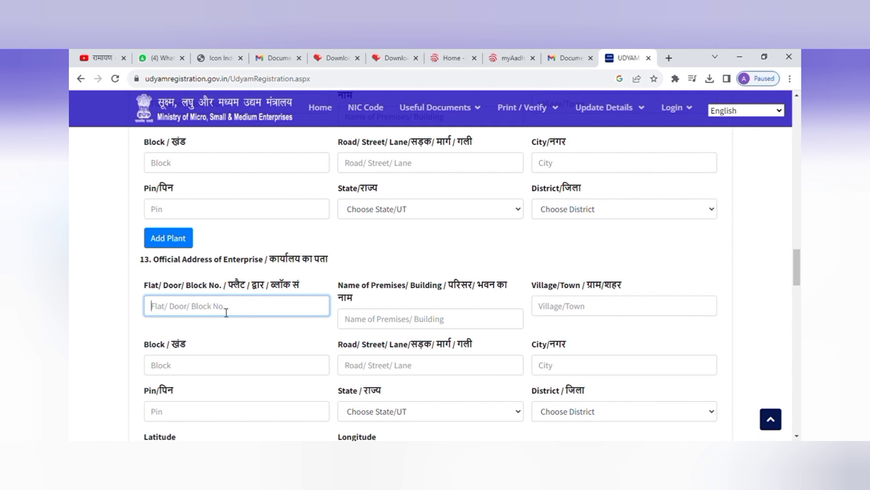
pyautogui.scroll(-1, 253, 325)
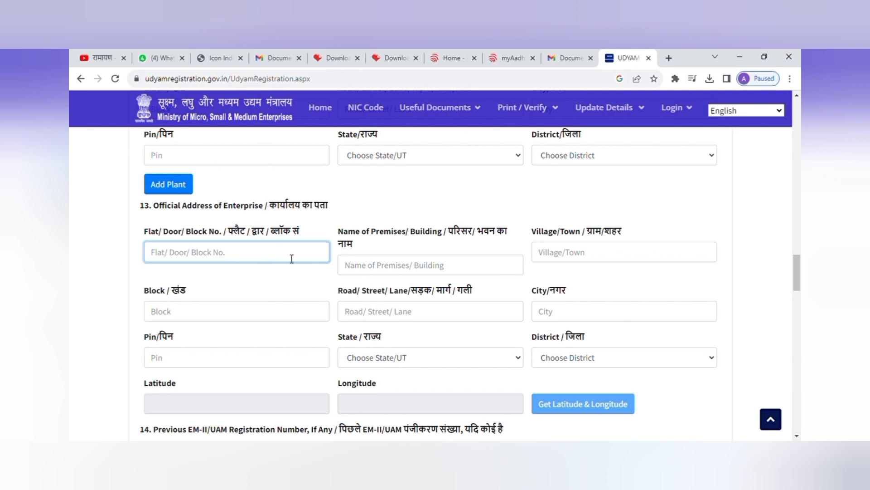
# Go through the Status of Enterprise section, visiting the Date of Incorporation/registration and Date of commencement fields
pyautogui.scroll(-2, 289, 284)
pyautogui.scroll(-2, 290, 293)
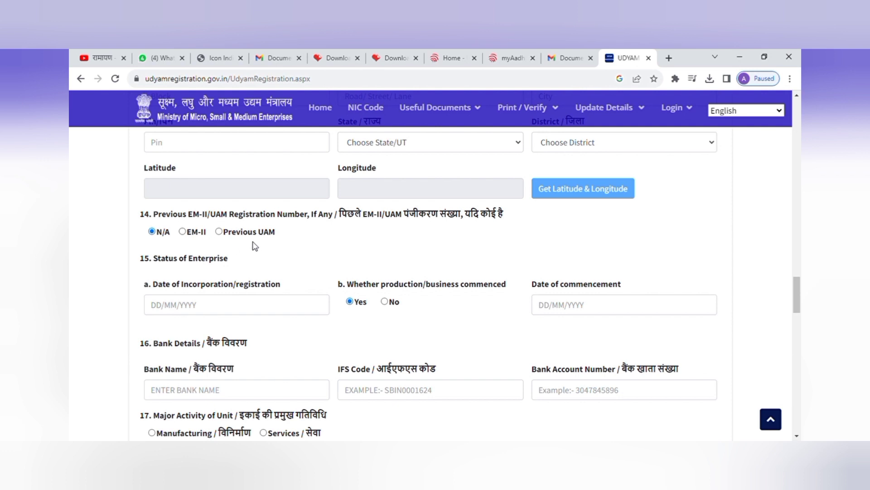
pyautogui.scroll(-1, 274, 241)
pyautogui.scroll(-2, 274, 241)
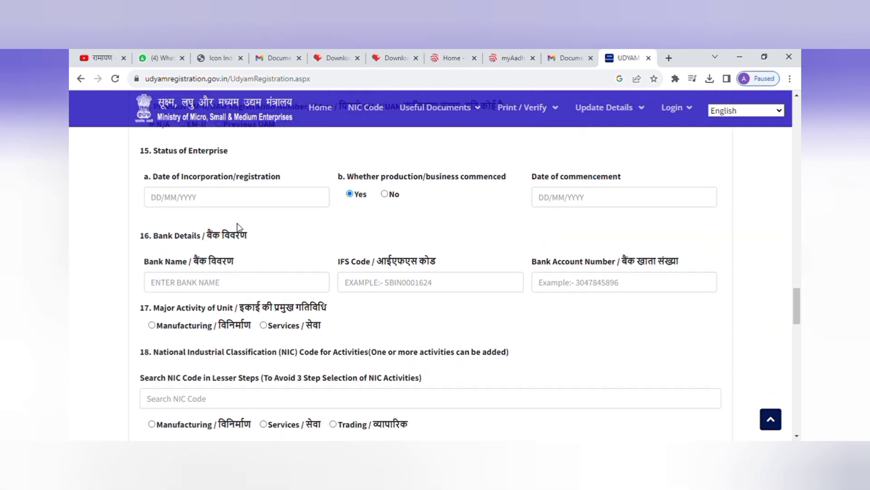
pyautogui.click(217, 206)
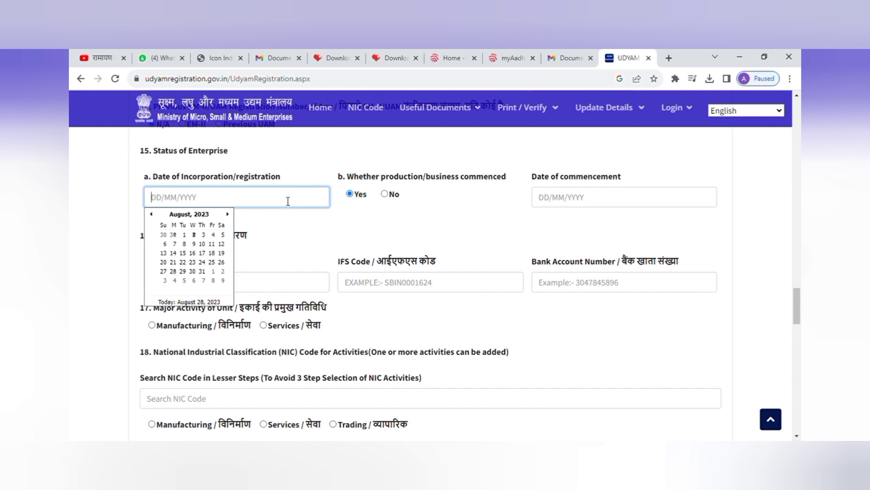
pyautogui.press('Escape')
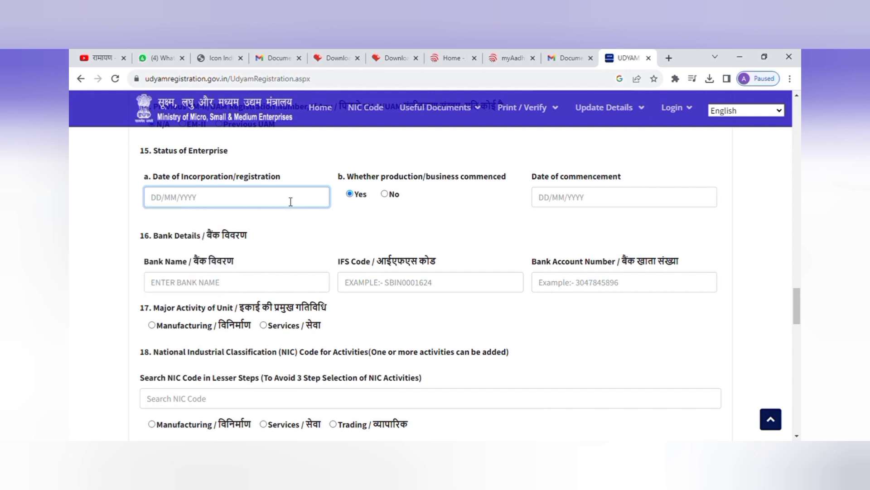
pyautogui.click(569, 201)
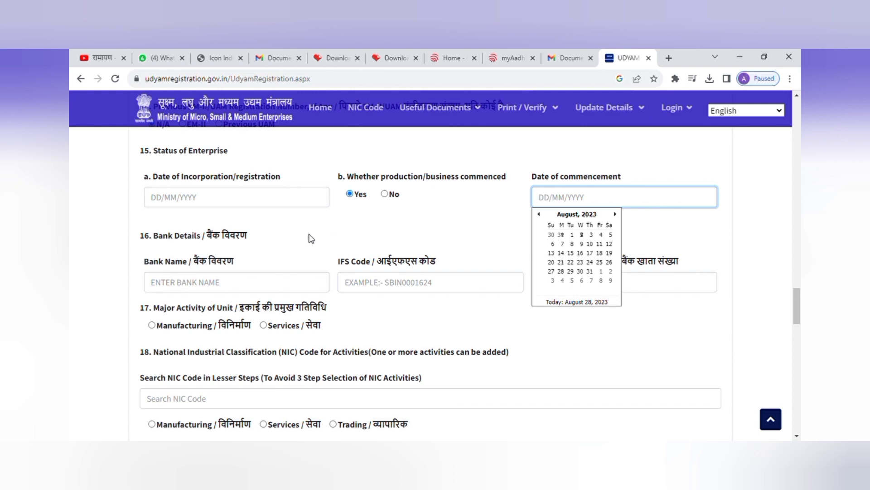
# Go through the bank details, visiting the Bank Name, IFS Code and Bank Account Number fields
pyautogui.click(264, 291)
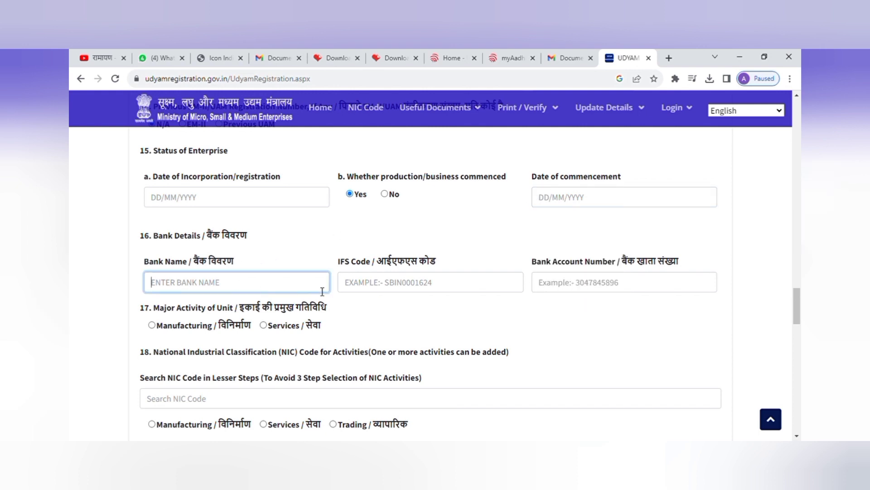
pyautogui.scroll(-2, 315, 290)
pyautogui.click(443, 184)
pyautogui.click(574, 183)
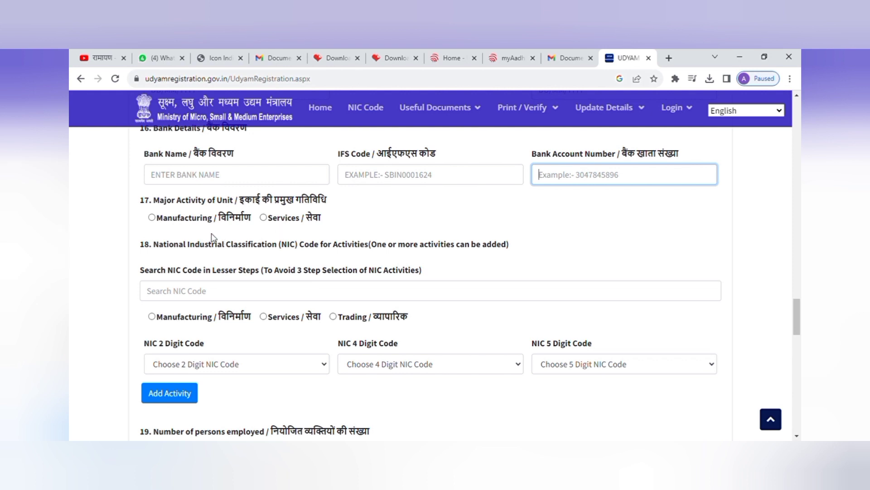
# Set the unit's major activity to Services with Trading under it, and the NIC code activity type to Trading
pyautogui.click(263, 218)
pyautogui.click(263, 218)
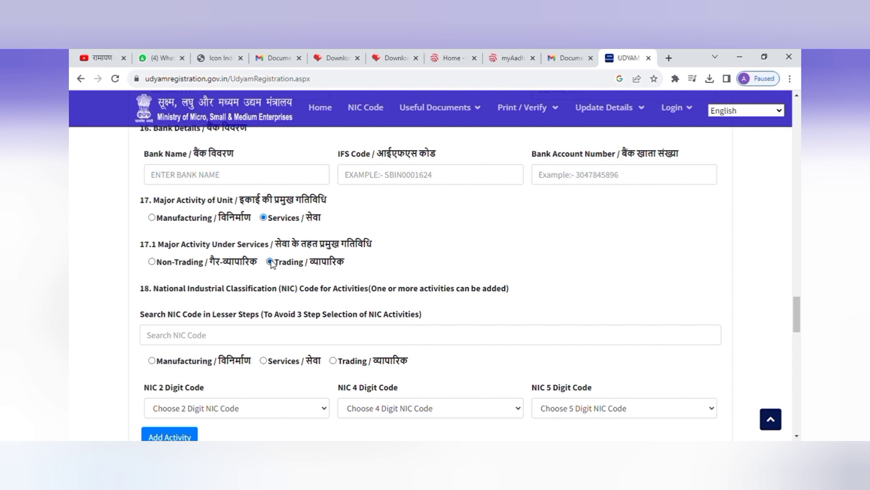
pyautogui.click(229, 341)
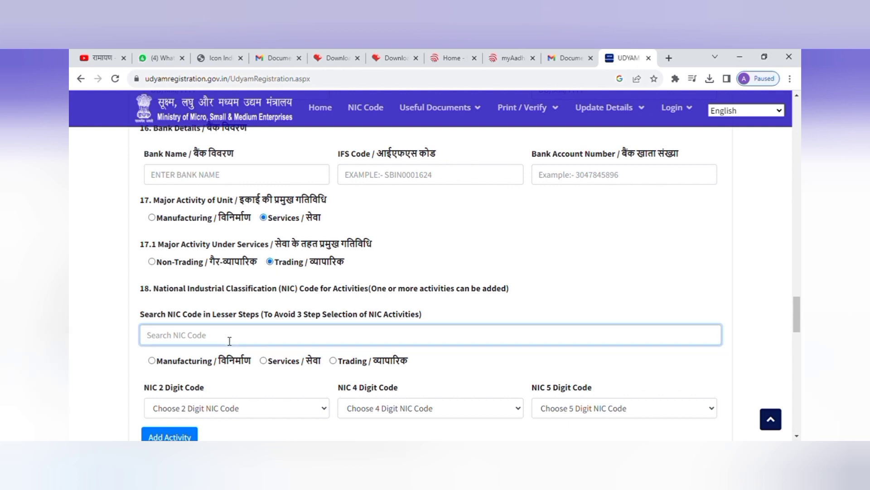
pyautogui.scroll(-1, 295, 322)
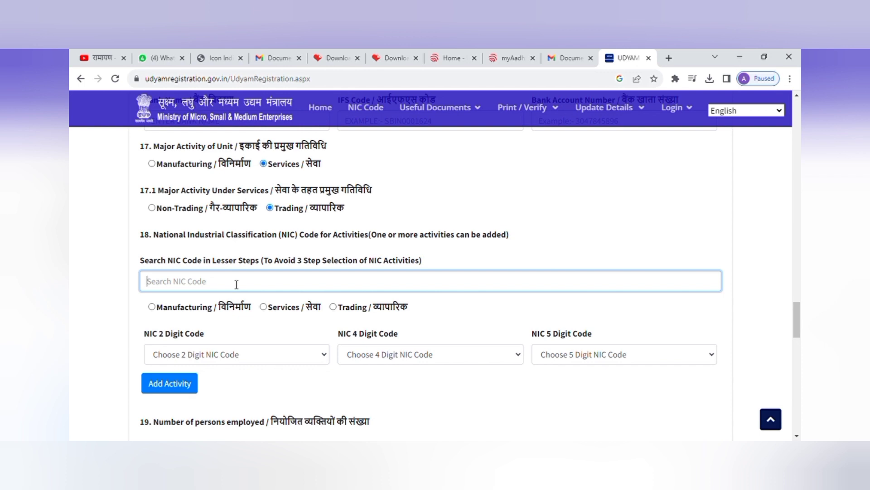
pyautogui.scroll(-1, 247, 316)
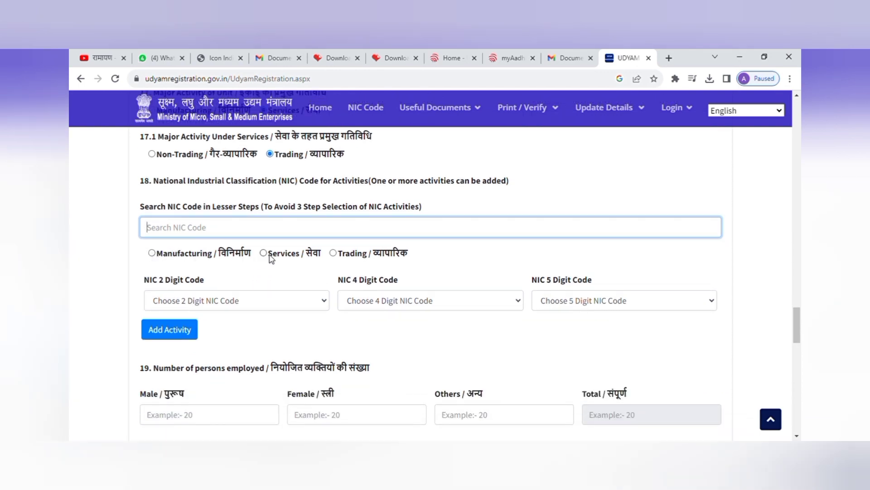
pyautogui.click(333, 254)
# Visit the NIC 2 Digit Code and NIC 4 Digit Code lists without choosing a code
pyautogui.scroll(-2, 290, 297)
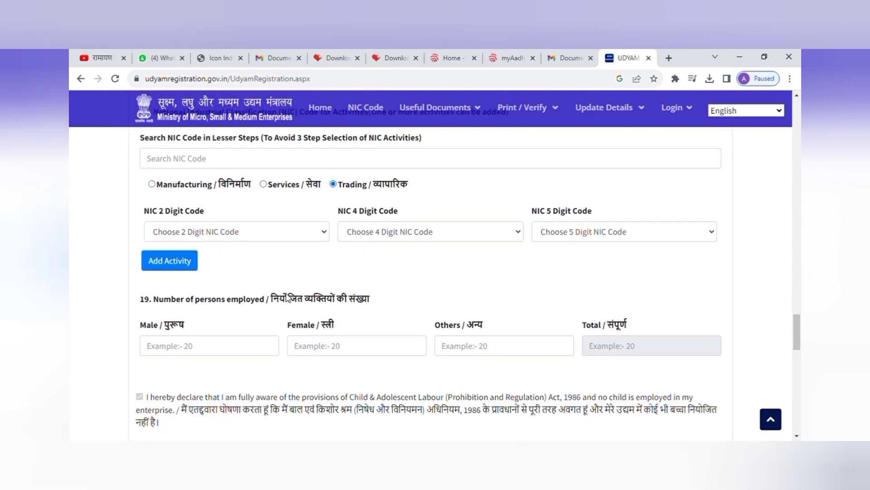
pyautogui.click(312, 194)
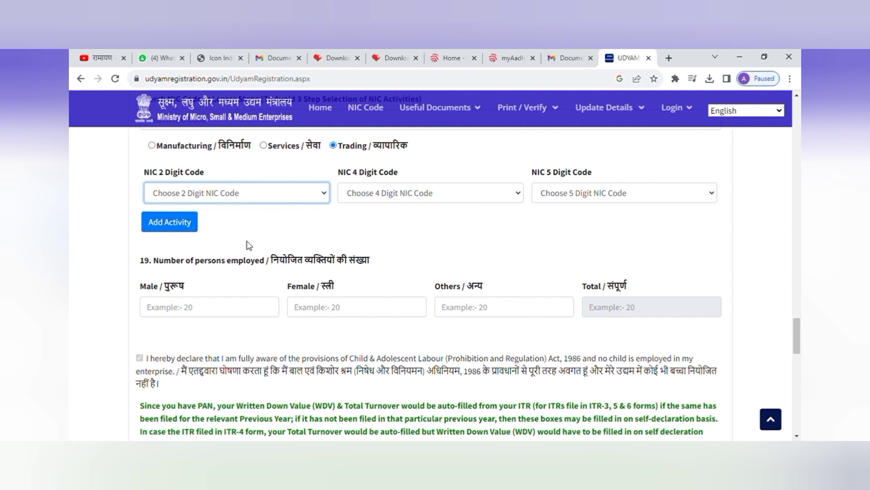
pyautogui.click(480, 195)
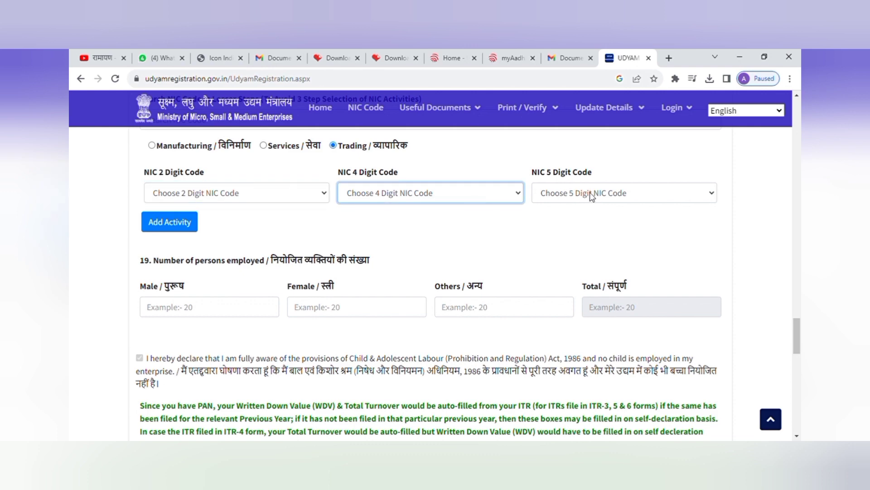
pyautogui.scroll(-1, 223, 279)
pyautogui.scroll(1, 223, 283)
# Set the number of persons employed to 0 male and 1 female
pyautogui.click(232, 316)
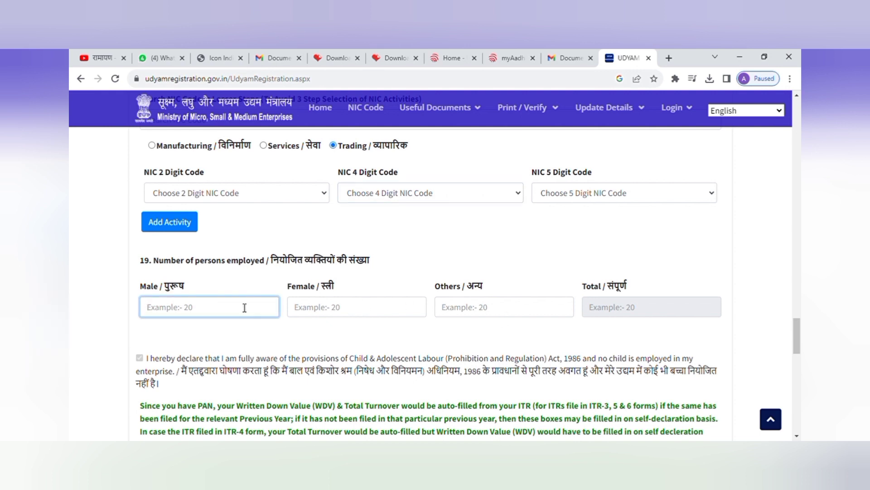
pyautogui.scroll(-2, 414, 313)
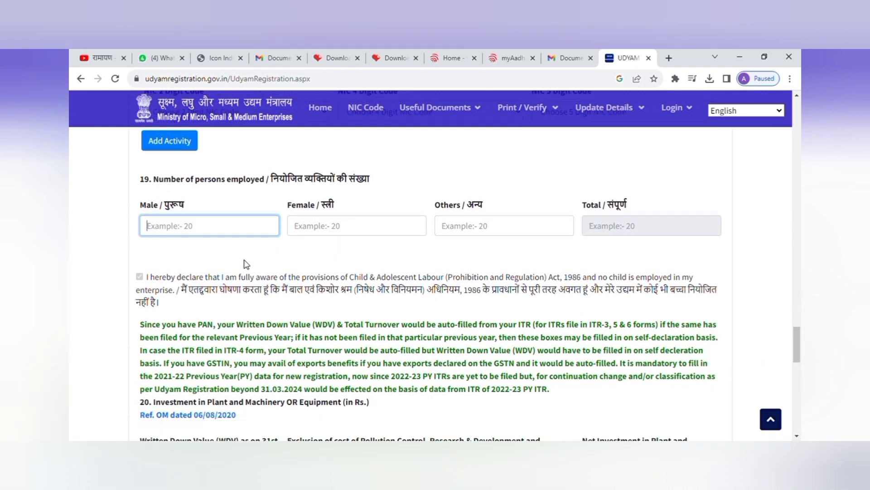
pyautogui.write('0')
pyautogui.press('Tab')
pyautogui.write('1')
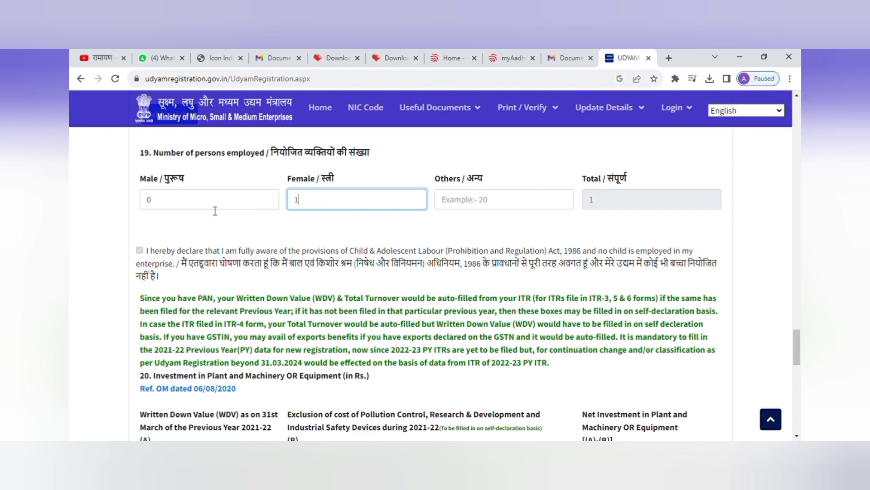
# Go through the investment and turnover sections, visiting the Written Down Value, Exclusion of cost and Total Turnover fields
pyautogui.scroll(-1, 205, 332)
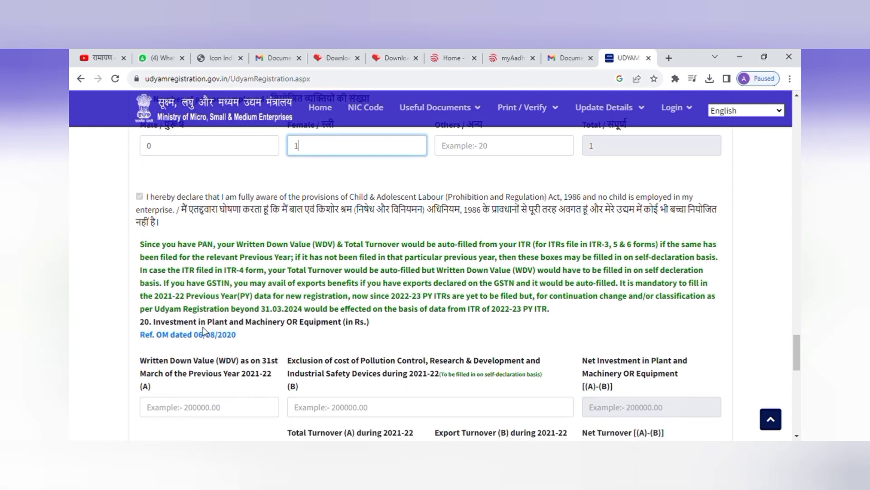
pyautogui.scroll(-2, 246, 335)
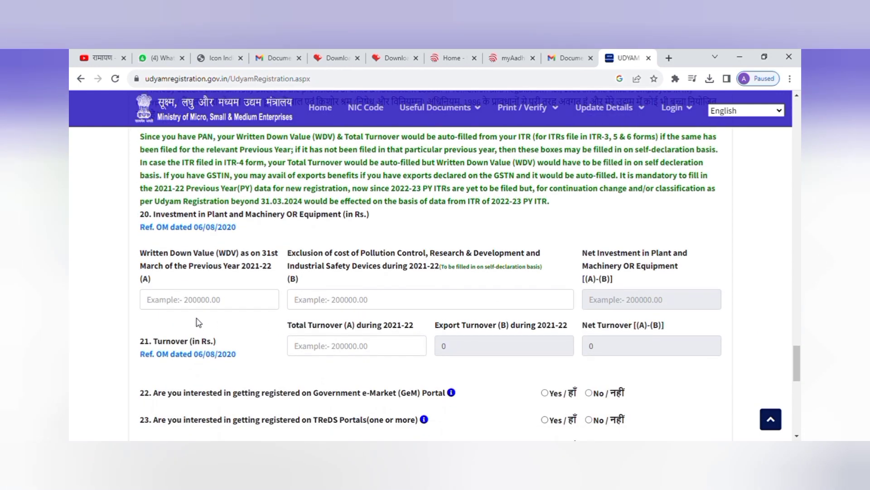
pyautogui.click(223, 304)
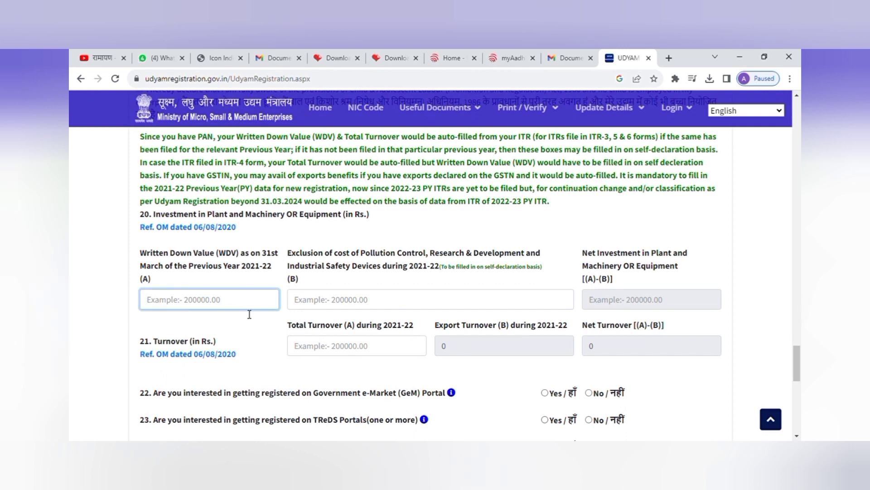
pyautogui.scroll(-1, 249, 312)
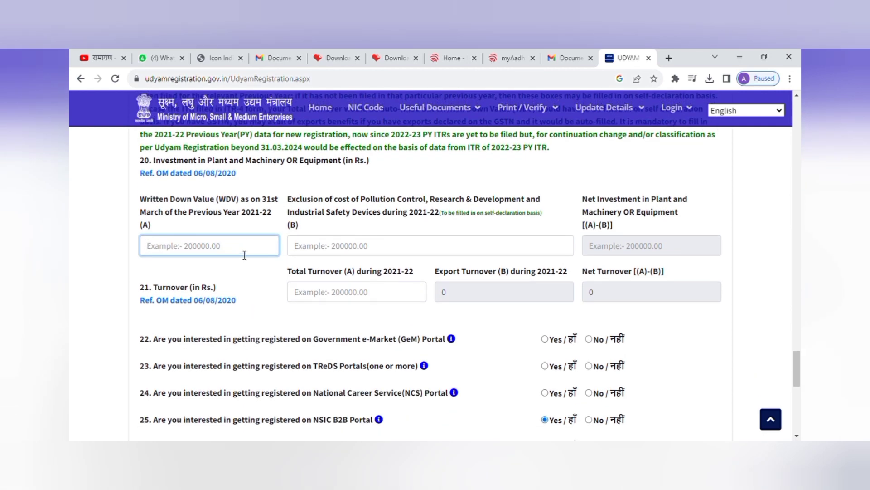
pyautogui.click(390, 249)
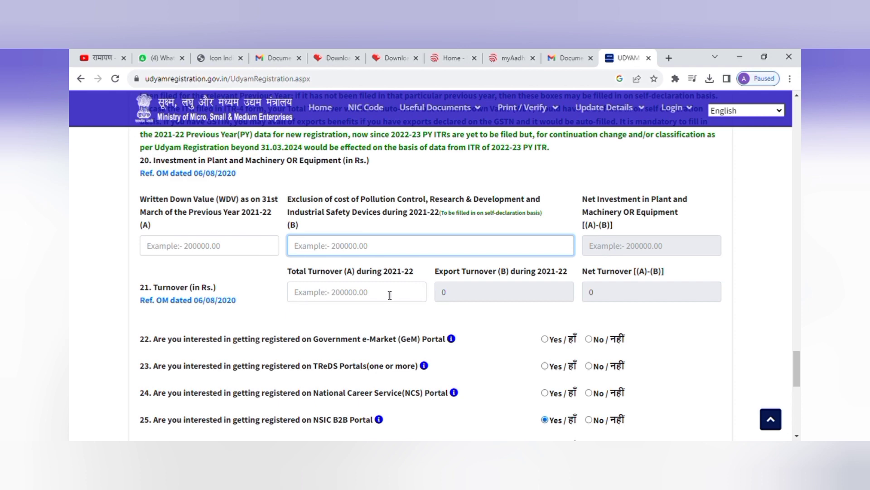
pyautogui.click(374, 295)
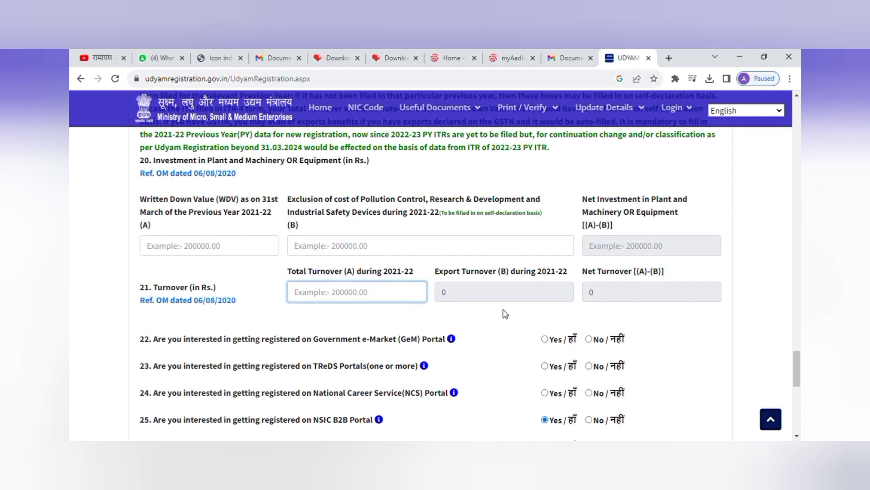
# Review the portal registration questions, visit the District Industries Centre list and go to the final declaration and submission area
pyautogui.scroll(-2, 500, 314)
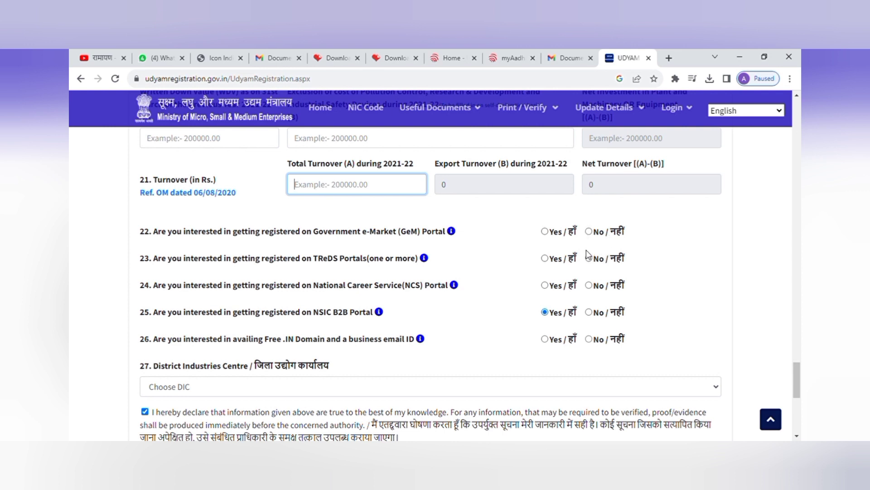
pyautogui.moveTo(424, 257)
pyautogui.scroll(-2, 429, 322)
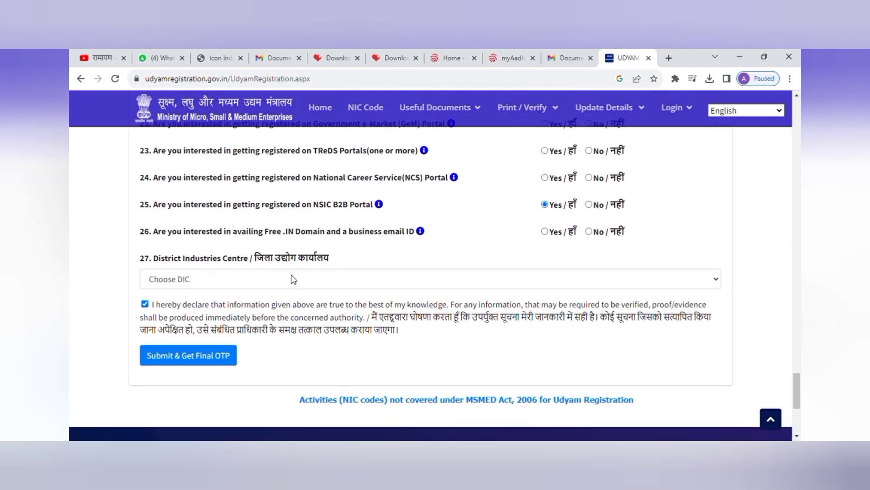
pyautogui.click(299, 280)
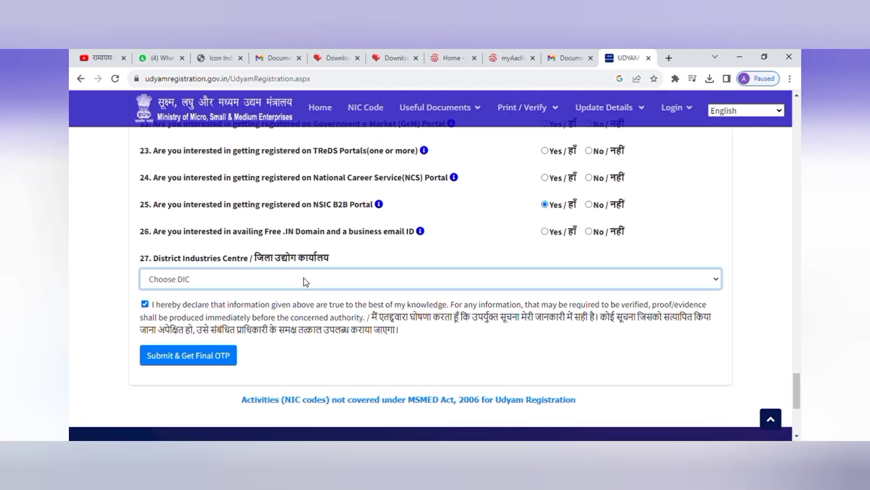
pyautogui.scroll(-1, 329, 295)
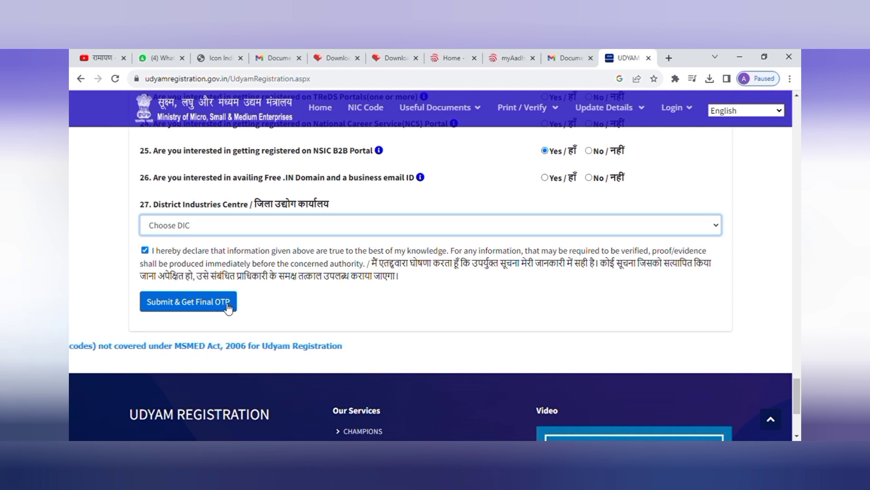
# Go back up through the form from the final declaration to the Social Category section
pyautogui.scroll(1, 294, 313)
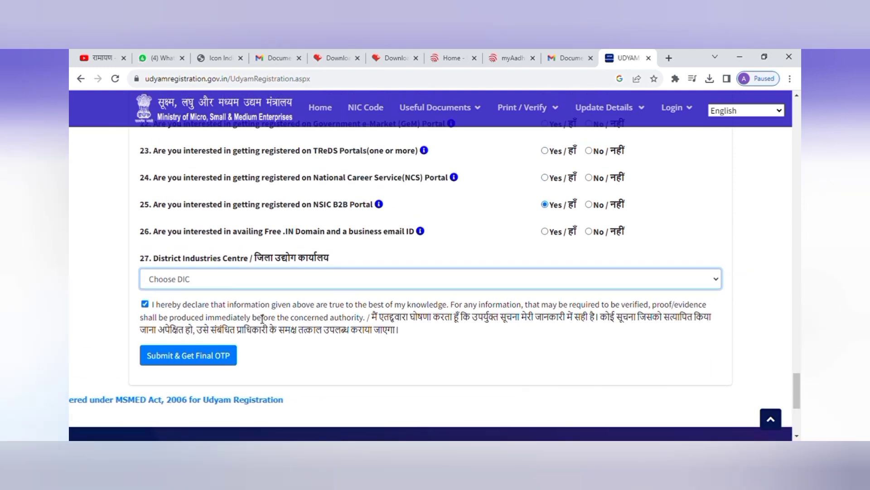
pyautogui.scroll(1, 299, 373)
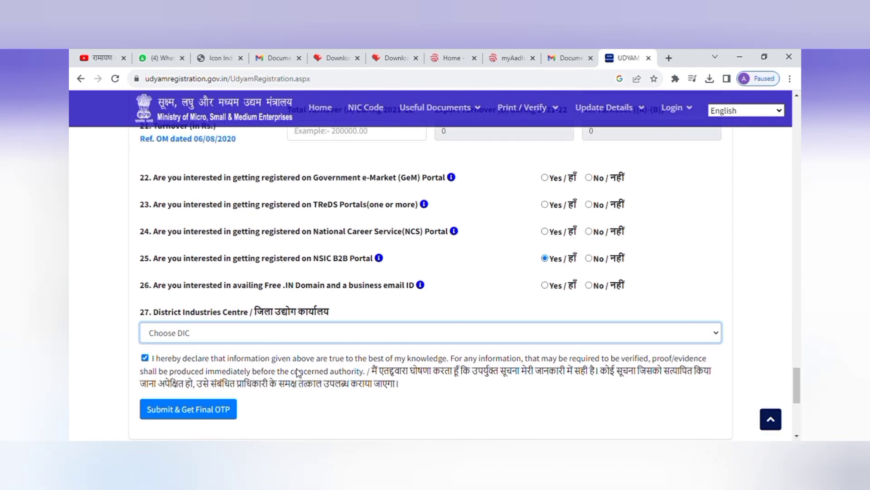
pyautogui.scroll(1, 302, 373)
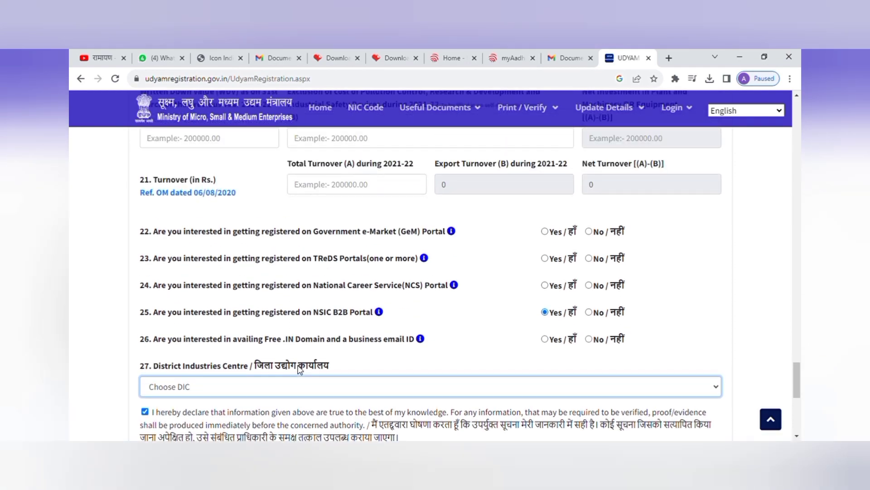
pyautogui.scroll(15, 299, 370)
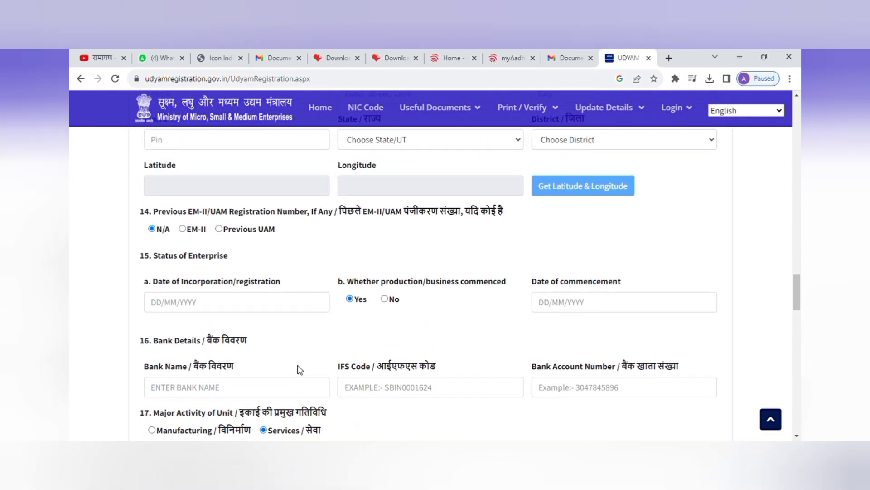
pyautogui.scroll(15, 299, 369)
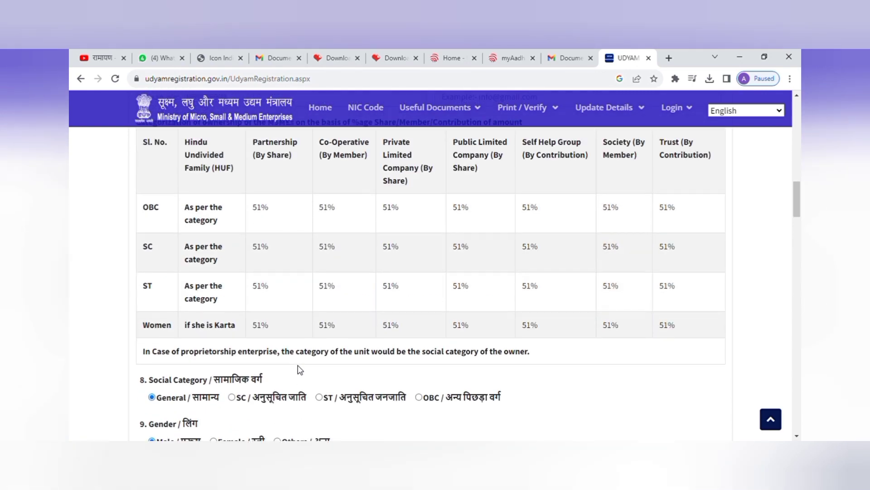